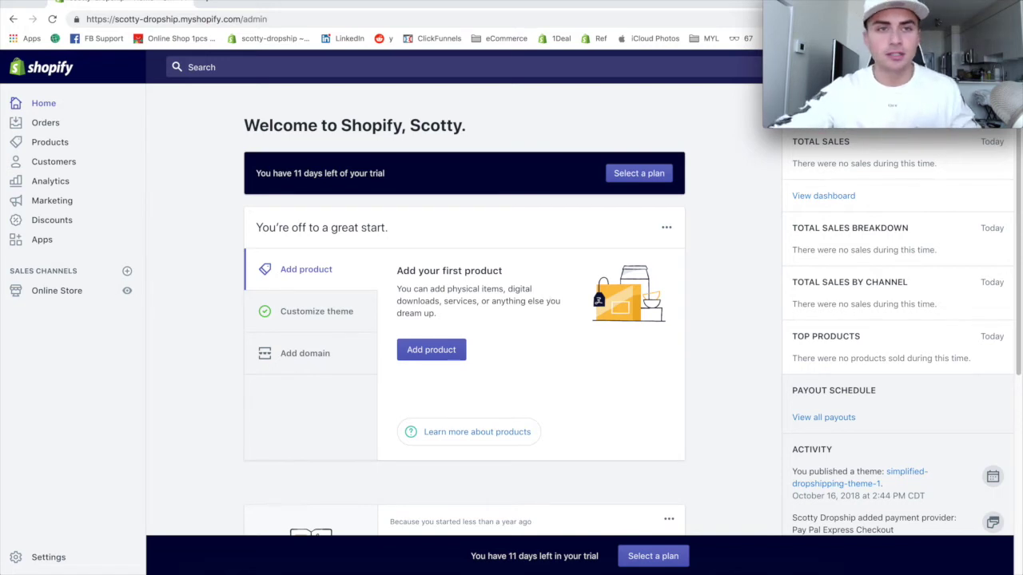
Search the web for "google domains" in a new browser tab and open the Google Domains site.
left_click(212, 2)
type("g")
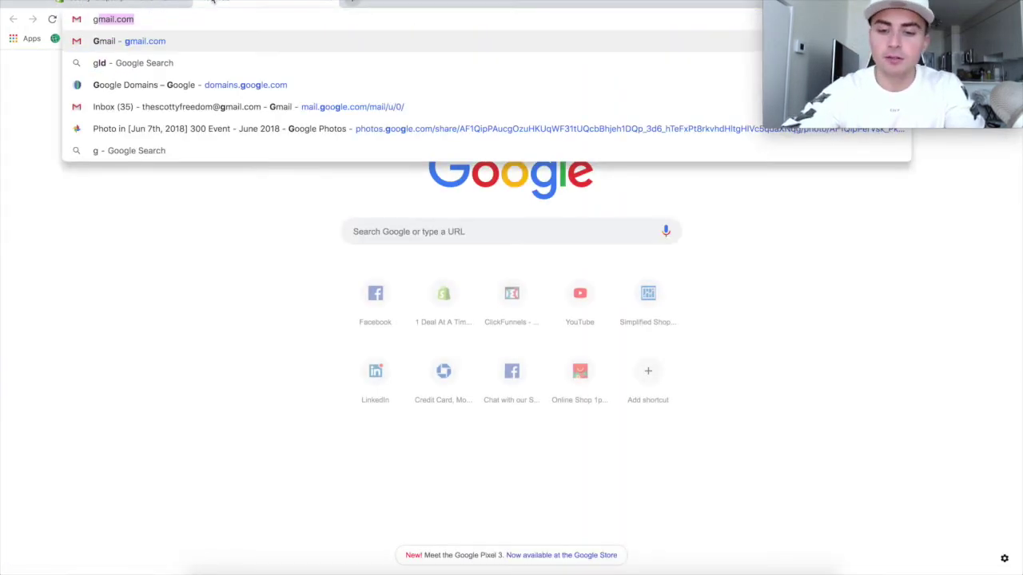
type("oogle domains")
key("Return")
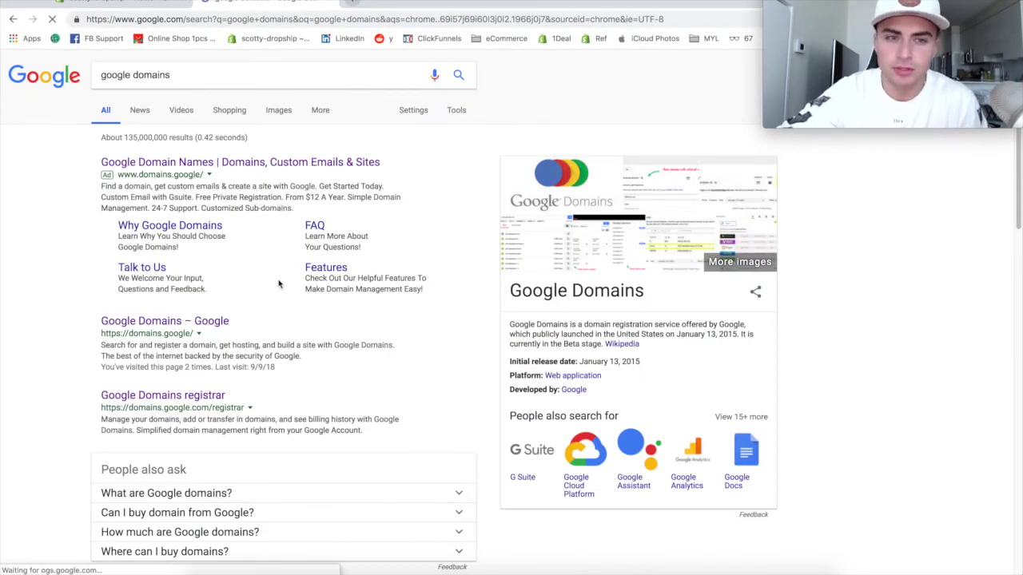
left_click(183, 320)
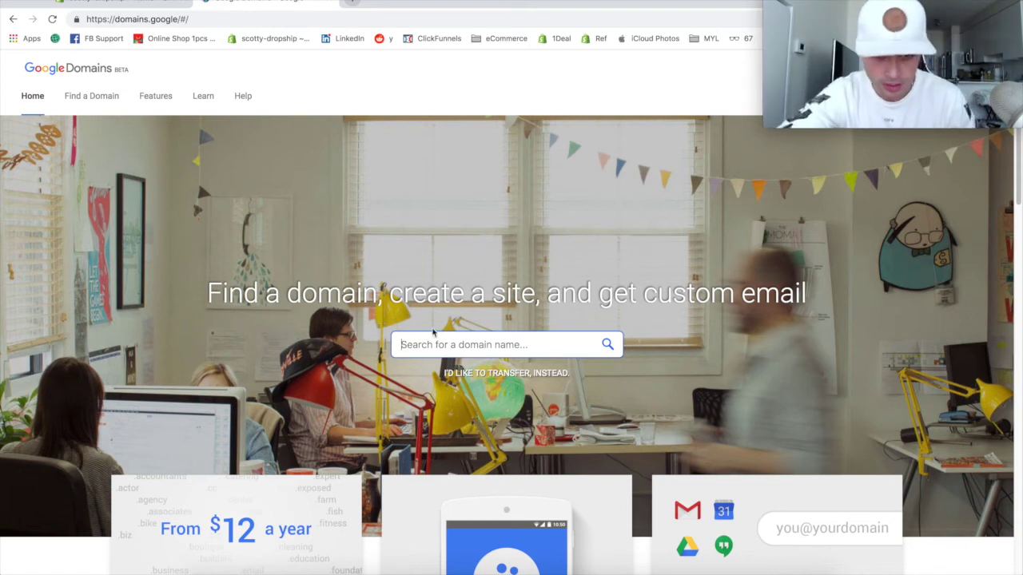
Search Google Domains for onceuponadeal.com and dismiss the new-look feedback notice.
type("onceuponadeal.com")
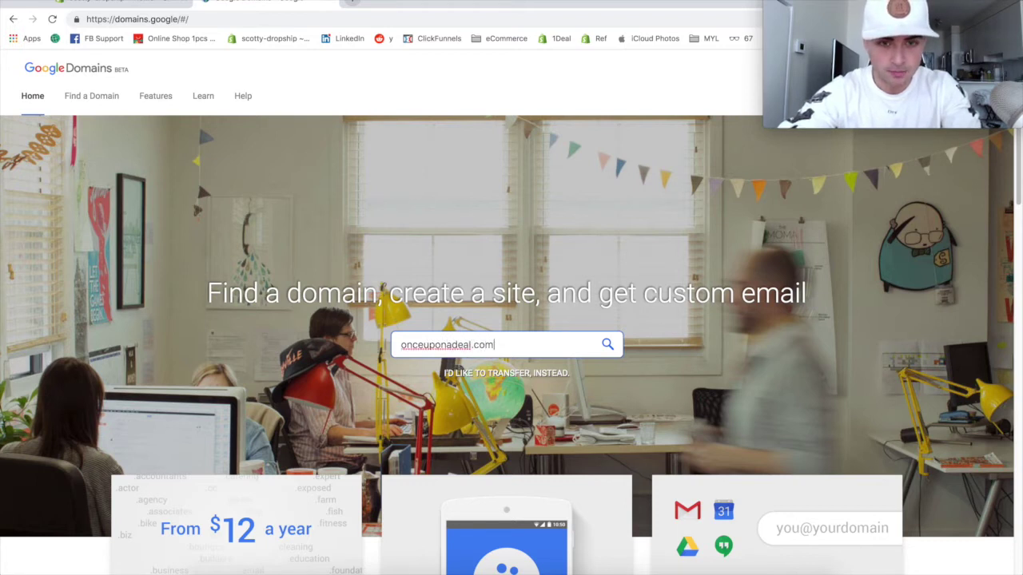
key("Return")
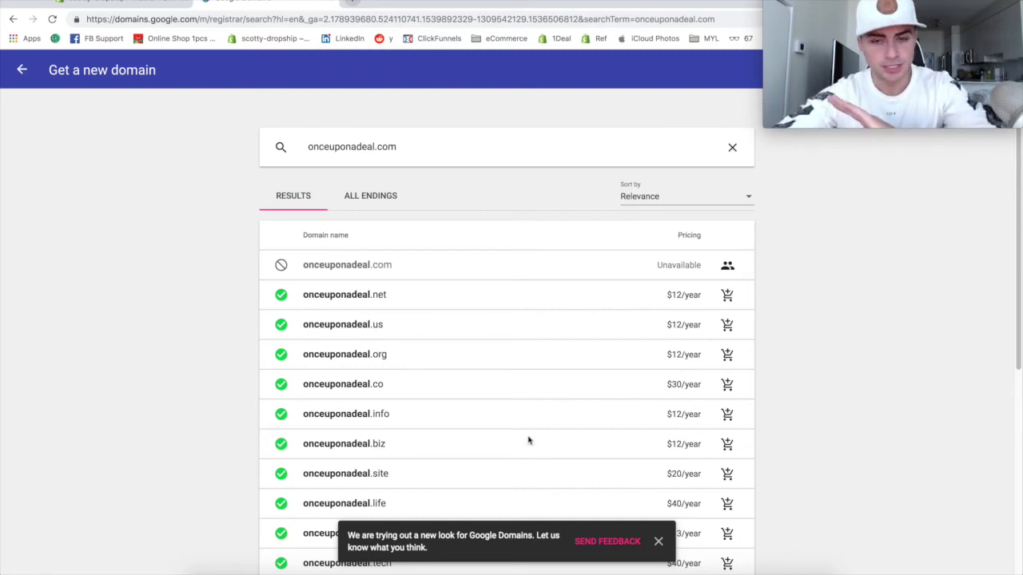
left_click(658, 542)
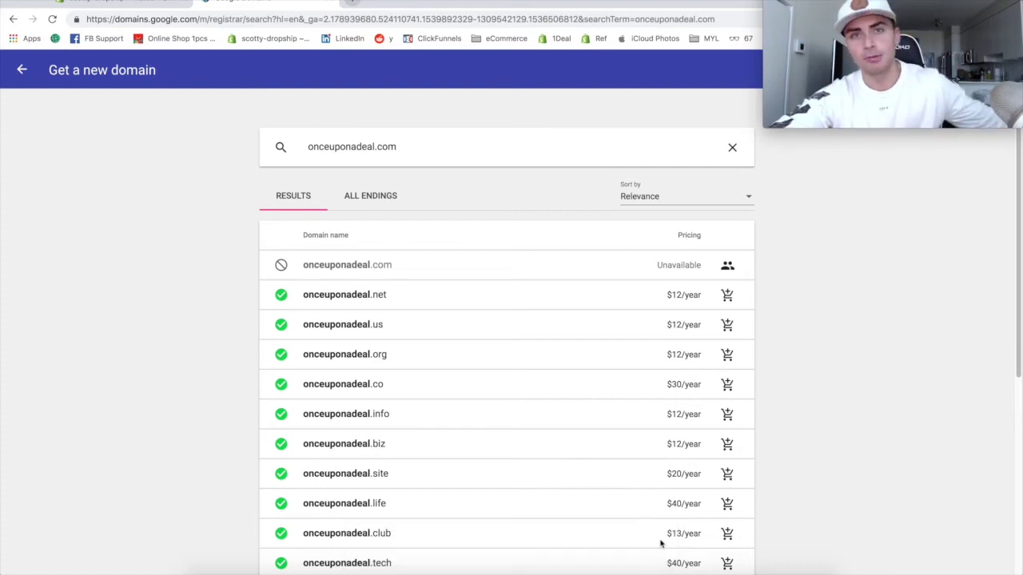
Search the web for "shopify business name generator" in a new tab and open Shopify's Business Name Generator.
left_click(354, 4)
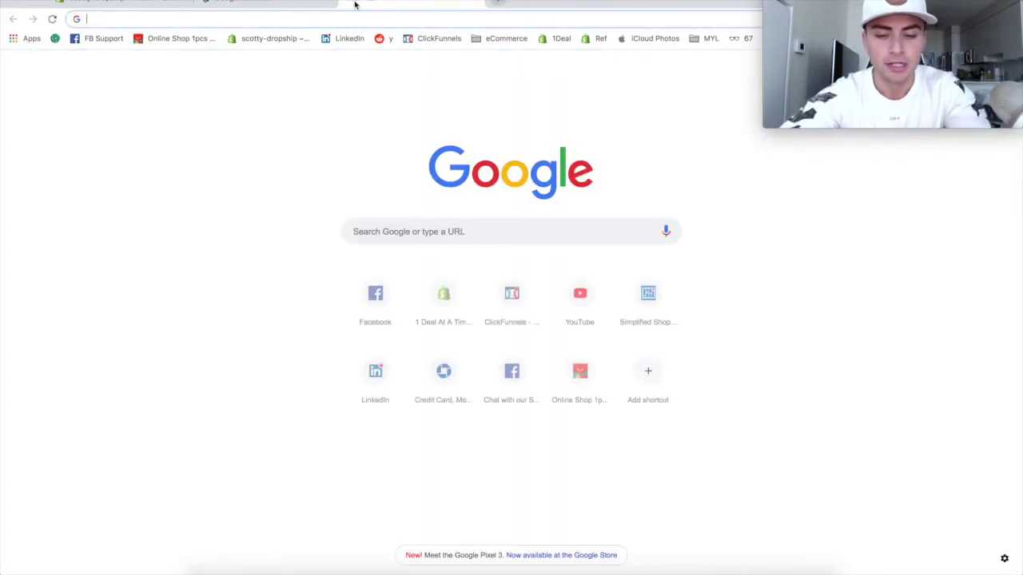
type("shopify ")
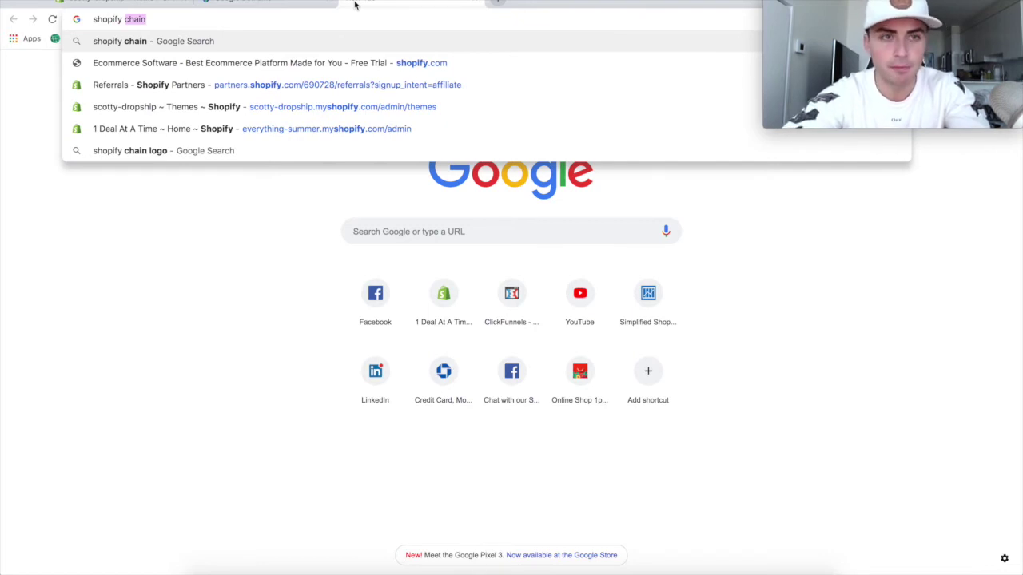
type("busines")
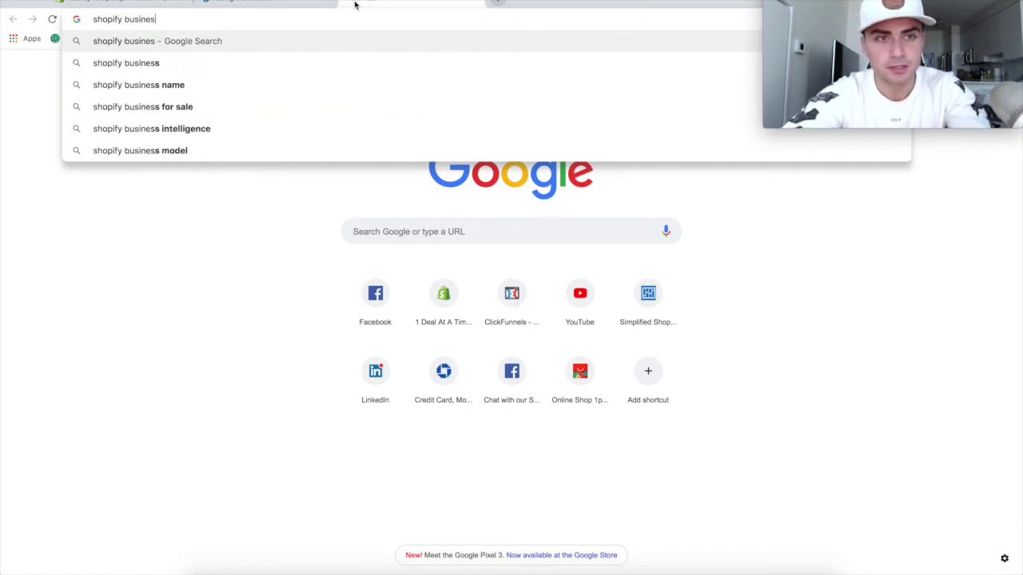
type("s name generator")
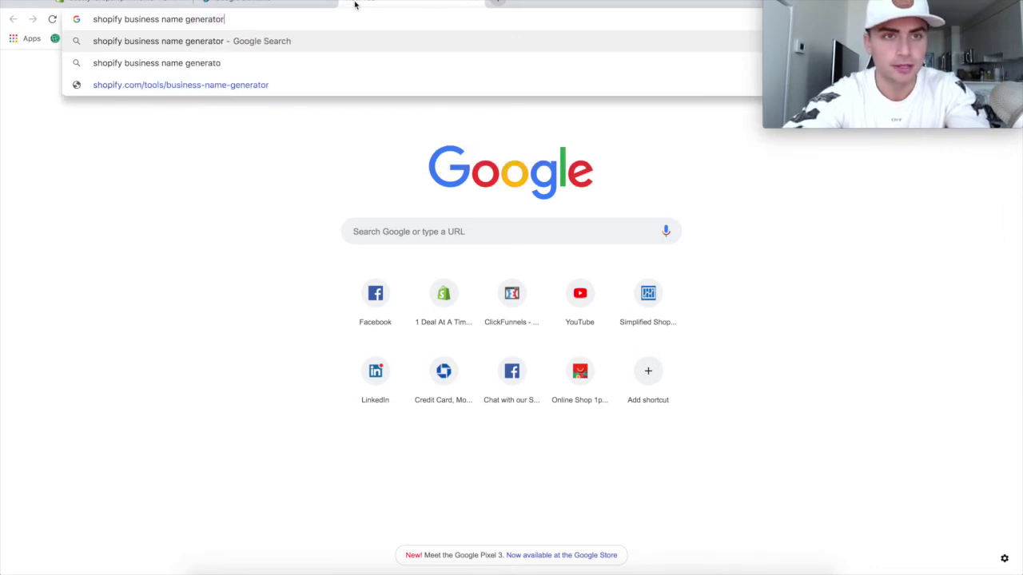
key("Return")
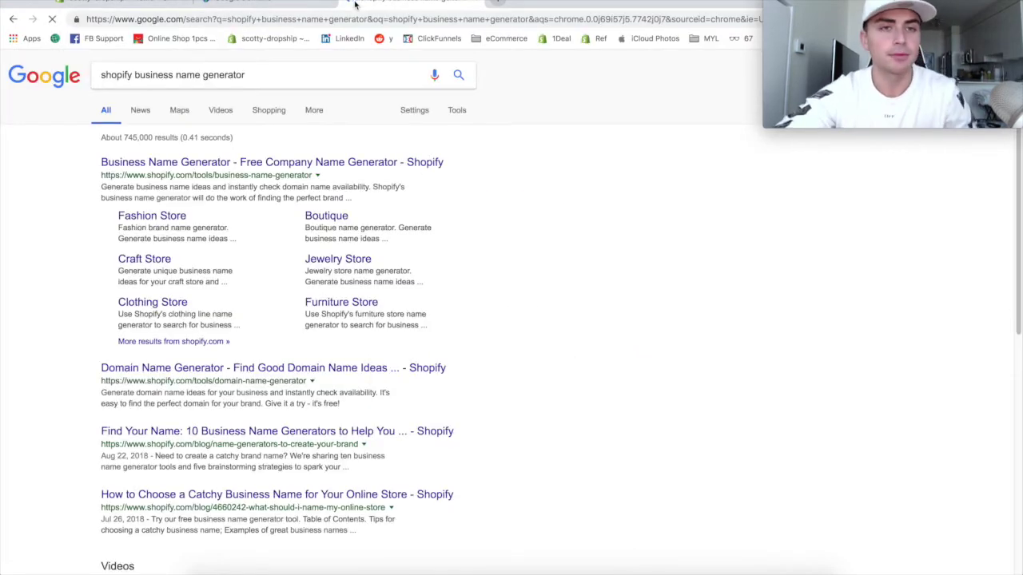
left_click(257, 163)
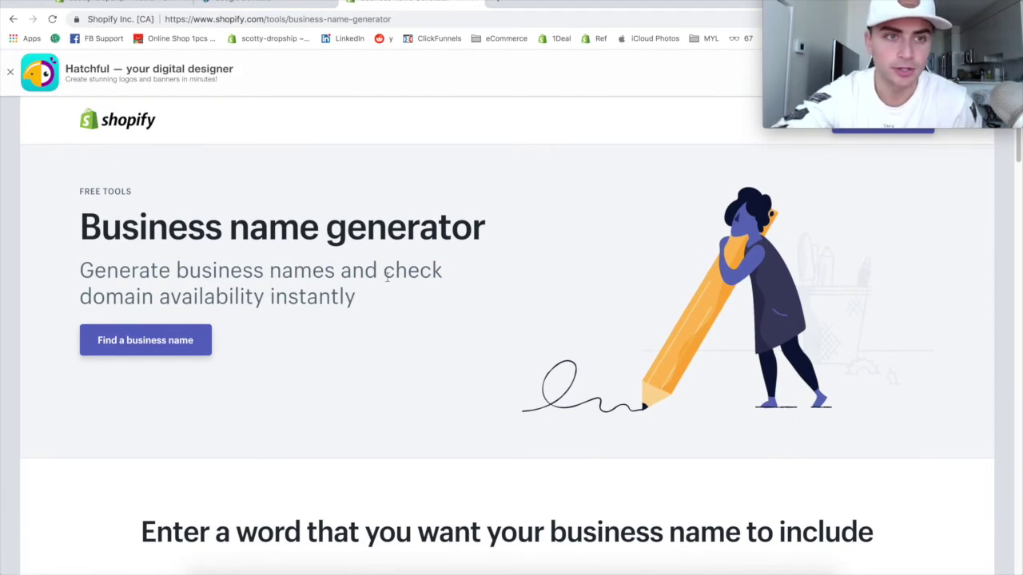
Generate business names that include "one deal" and look through the suggested names.
scroll(425, 306, "down", 2)
scroll(425, 306, "down", 3)
left_click(426, 317)
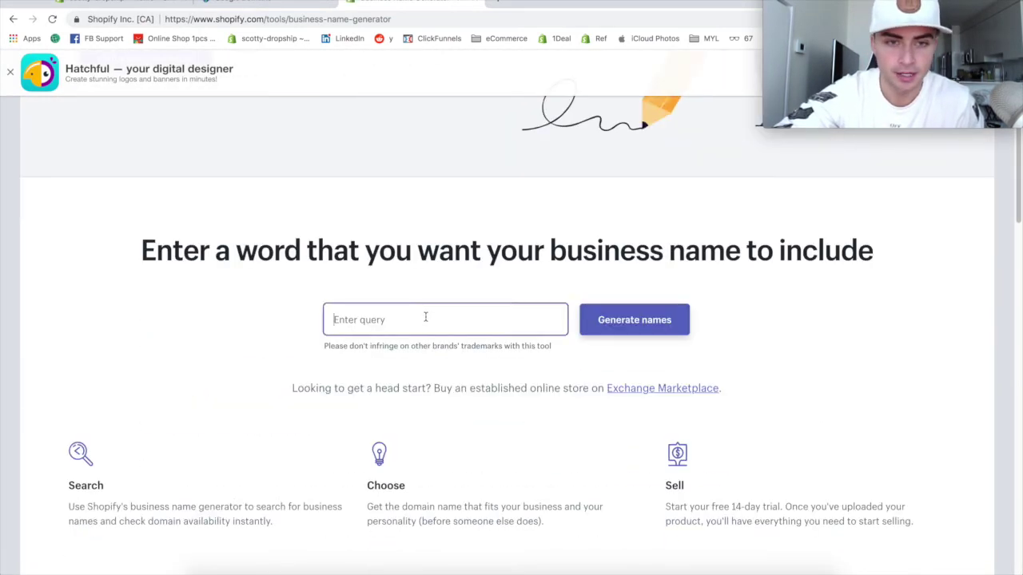
type("one deal")
key("Return")
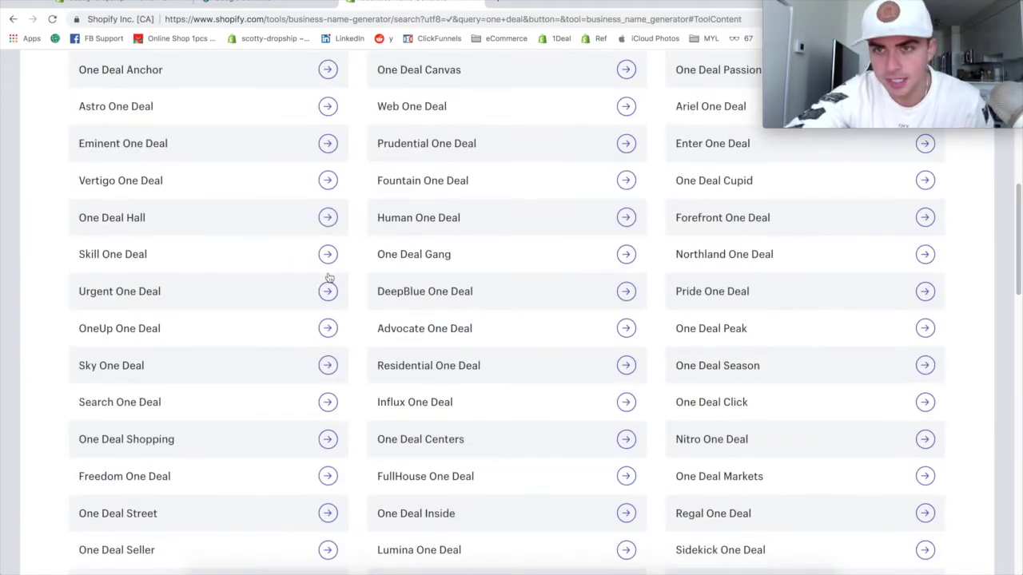
scroll(328, 277, "up", 3)
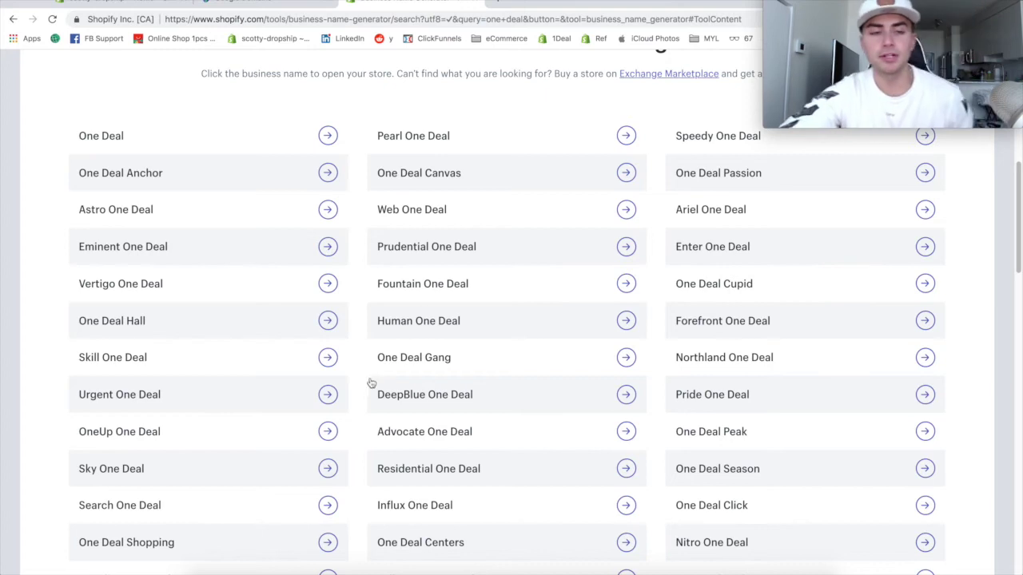
scroll(356, 385, "down", 5)
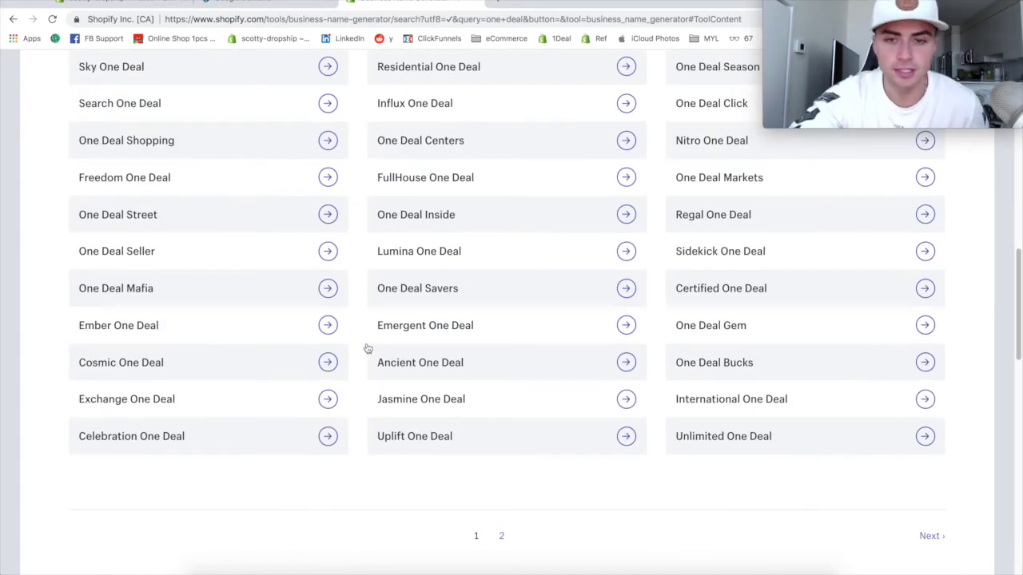
scroll(415, 342, "up", 5)
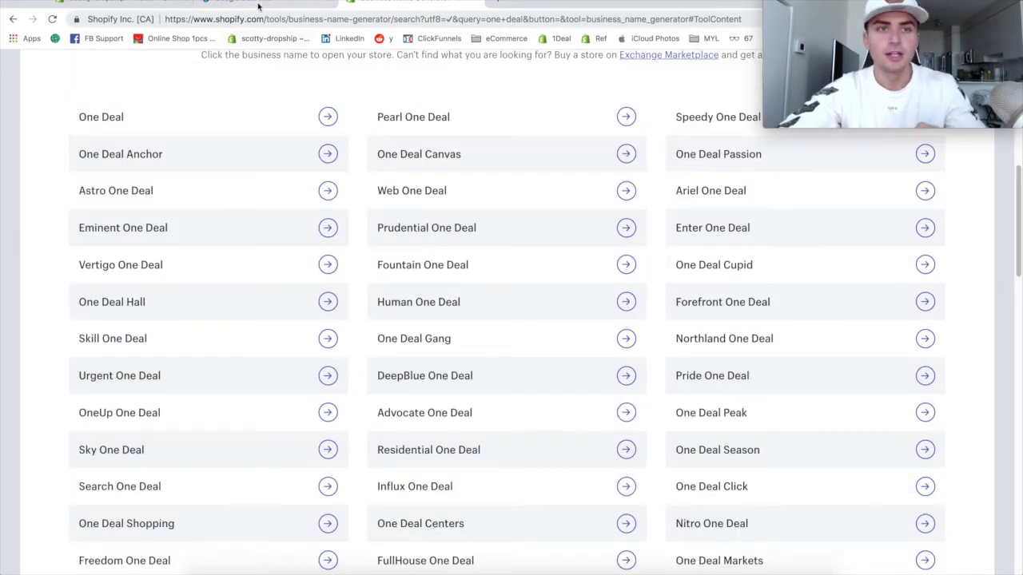
Return to Google Domains and check the availability of onedeal.com.
left_click(258, 8)
left_click_drag(356, 147, 320, 146)
type("e")
key("Return")
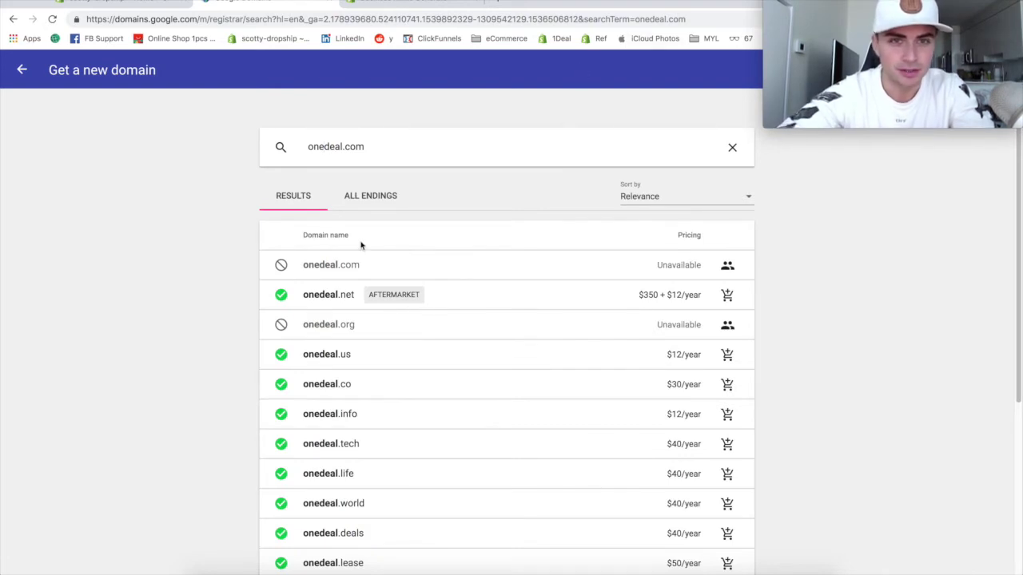
Review the generated names again, search Google Domains for onedealgang.com, and add that domain to the cart.
left_click(415, 4)
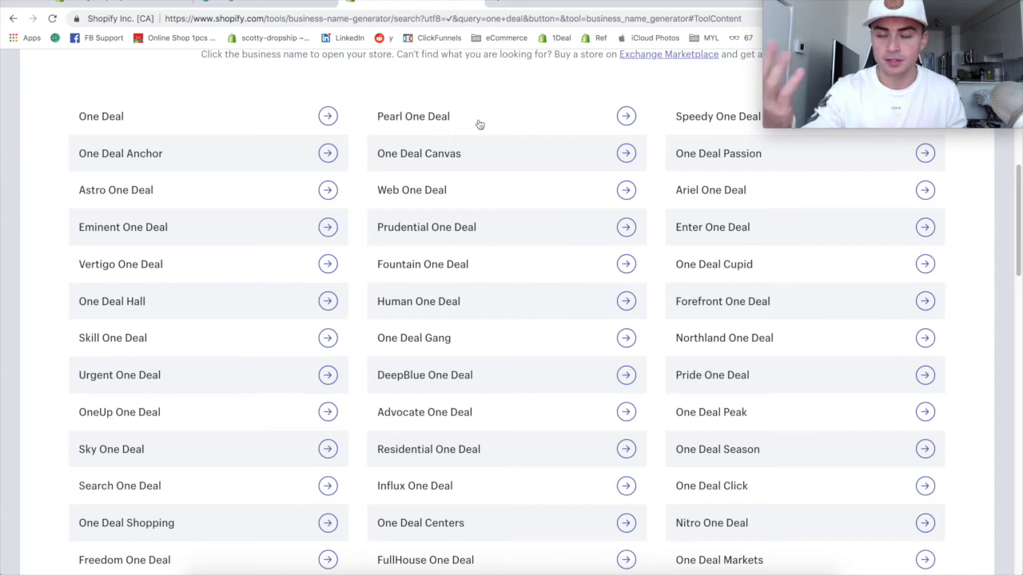
scroll(573, 394, "up", 2)
scroll(574, 394, "down", 1)
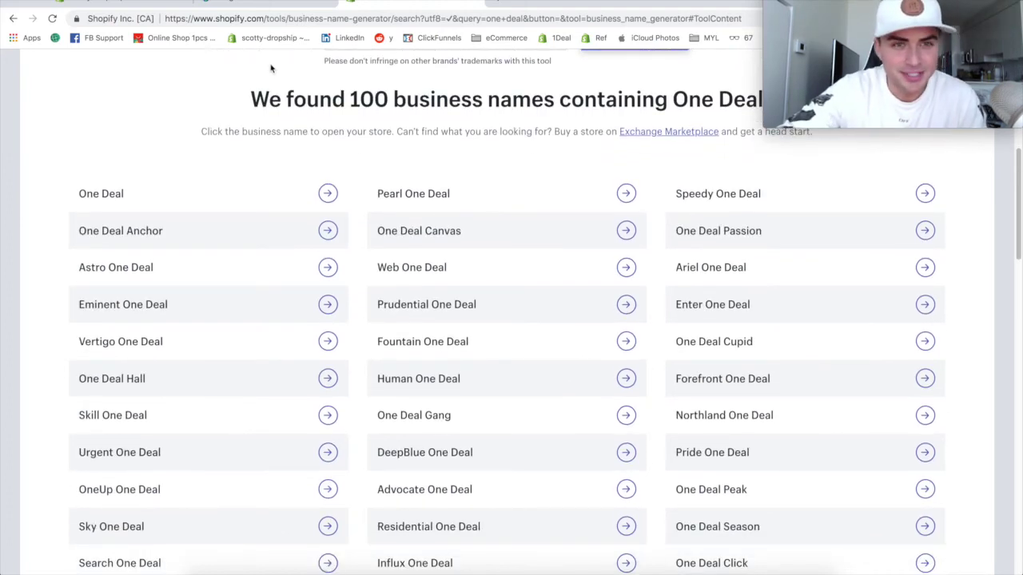
left_click(268, 4)
left_click(341, 146)
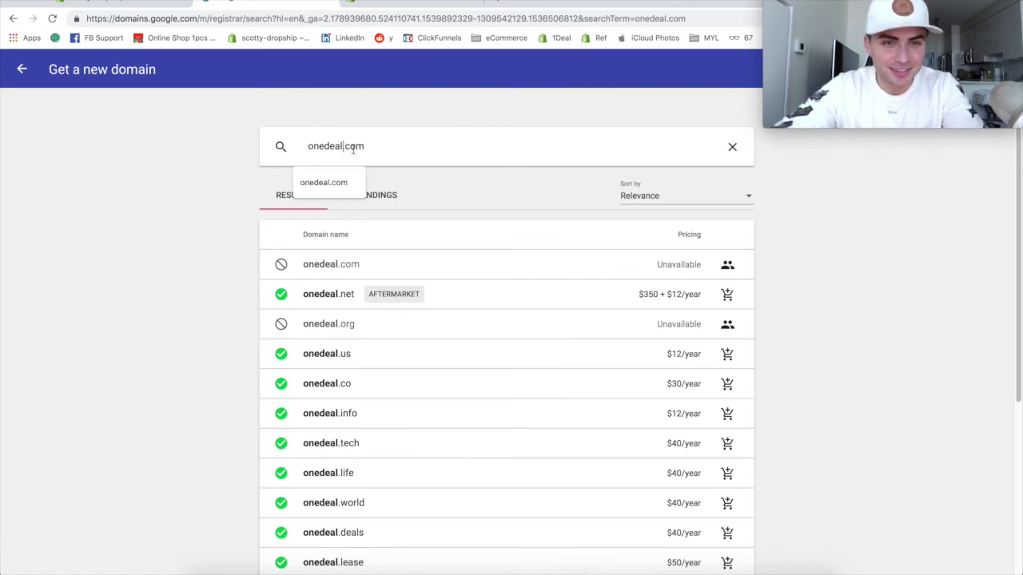
type("gang")
key("Return")
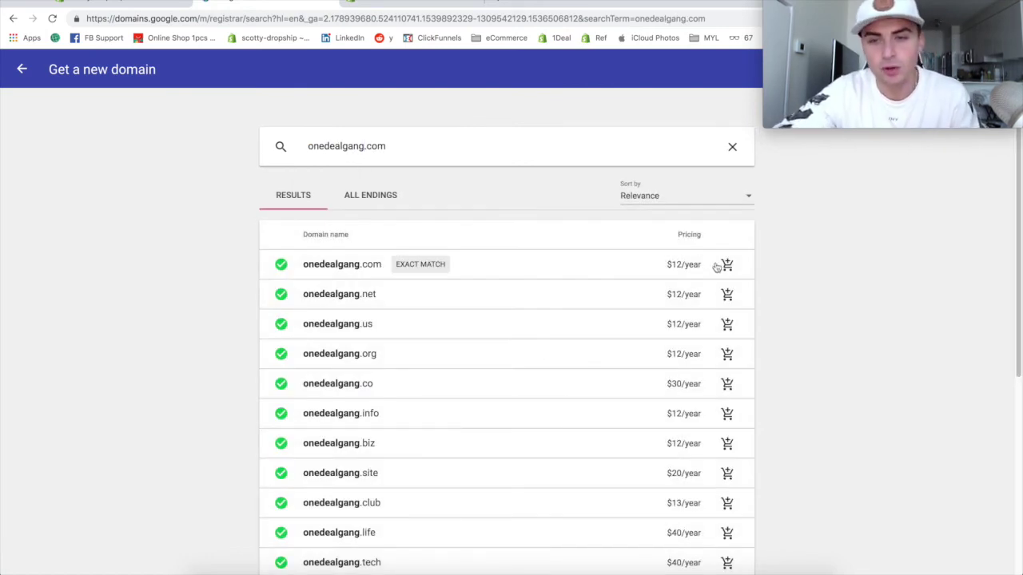
left_click(727, 266)
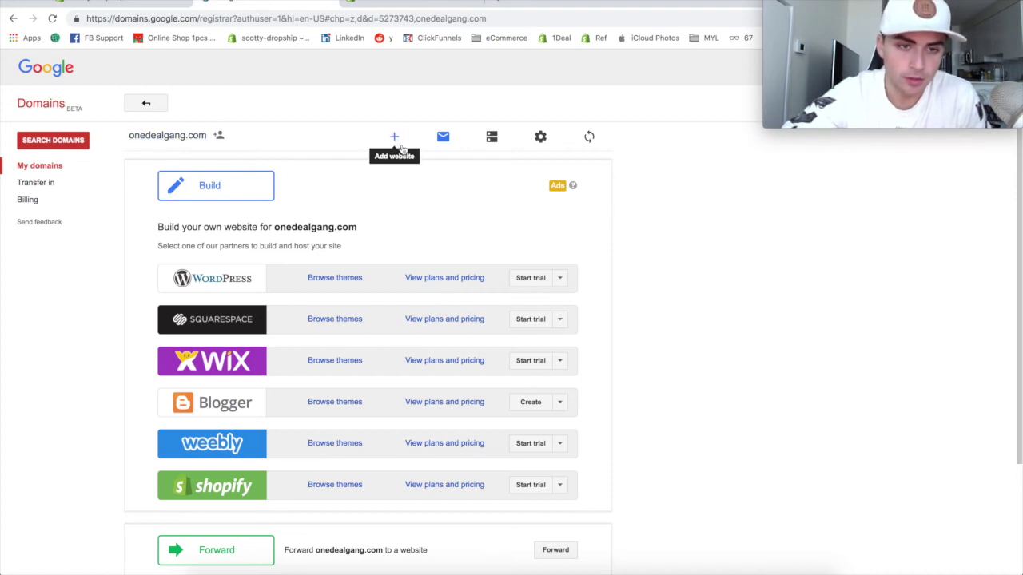
Link onedealgang.com to an existing Shopify account by connecting the scotty-dropship store to Google Domains.
left_click(560, 486)
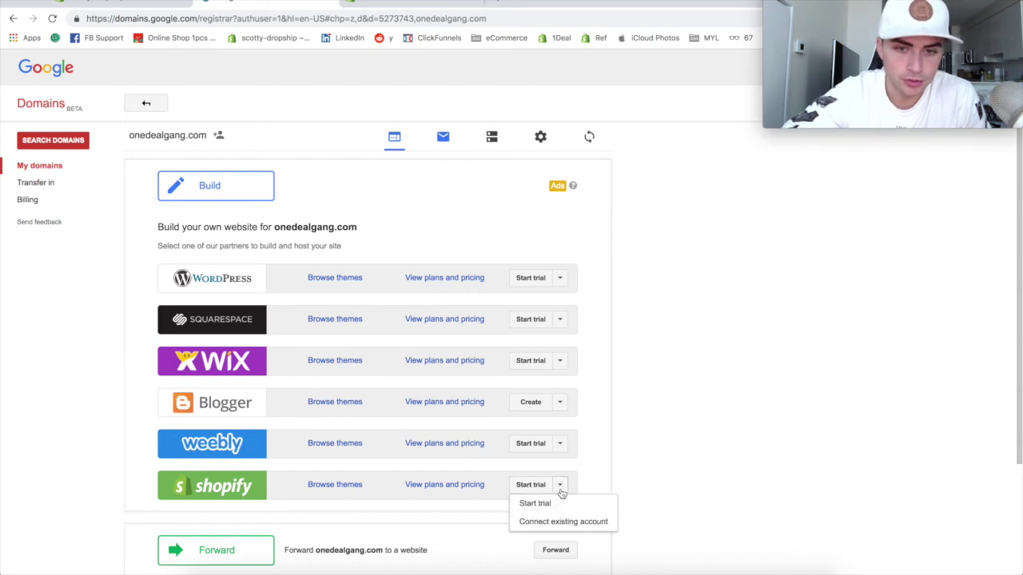
left_click(571, 522)
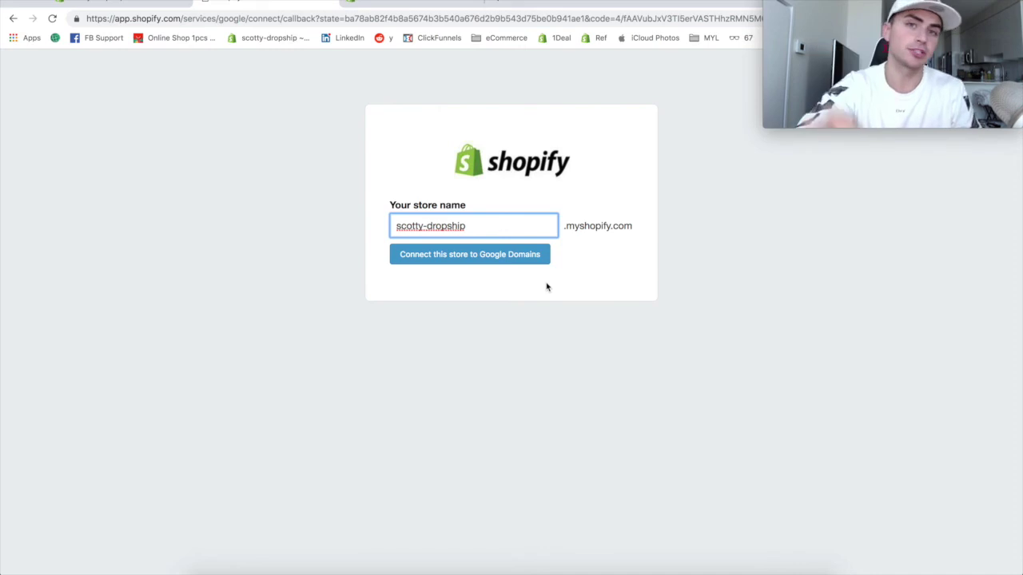
left_click(497, 255)
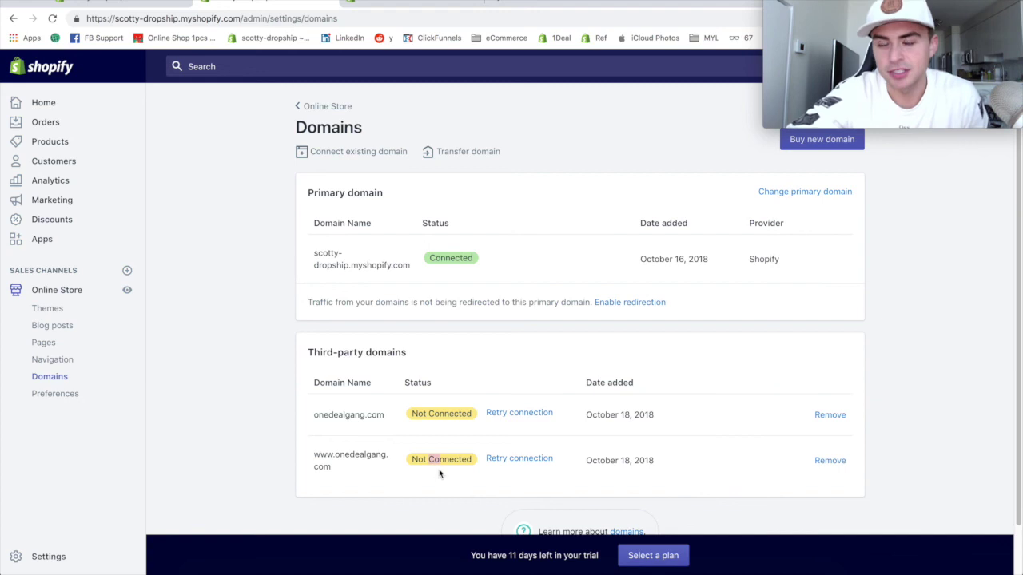
Retry the connection of onedealgang.com in Shopify and check the status of the third-party domains.
left_click(506, 414)
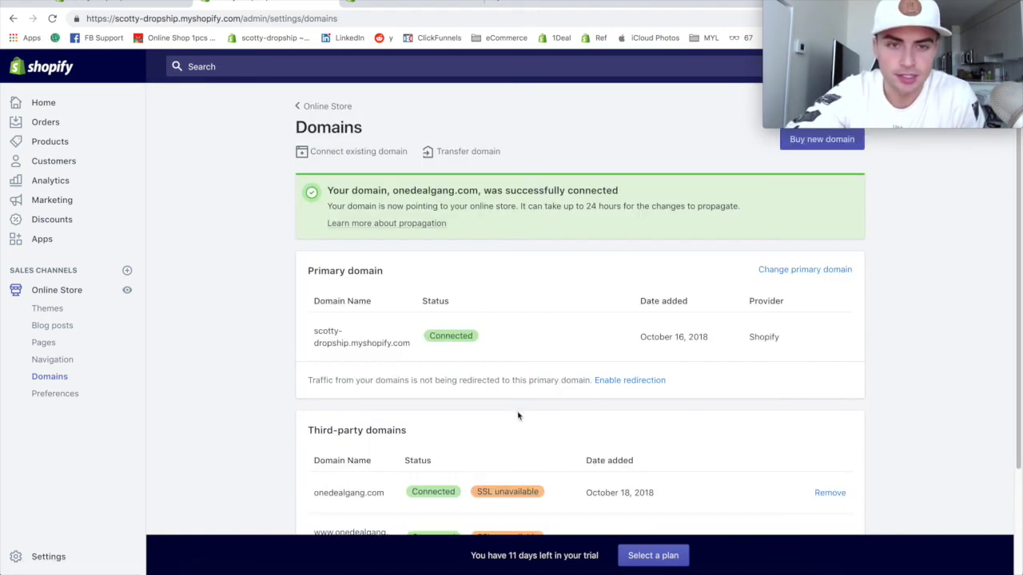
scroll(525, 422, "down", 3)
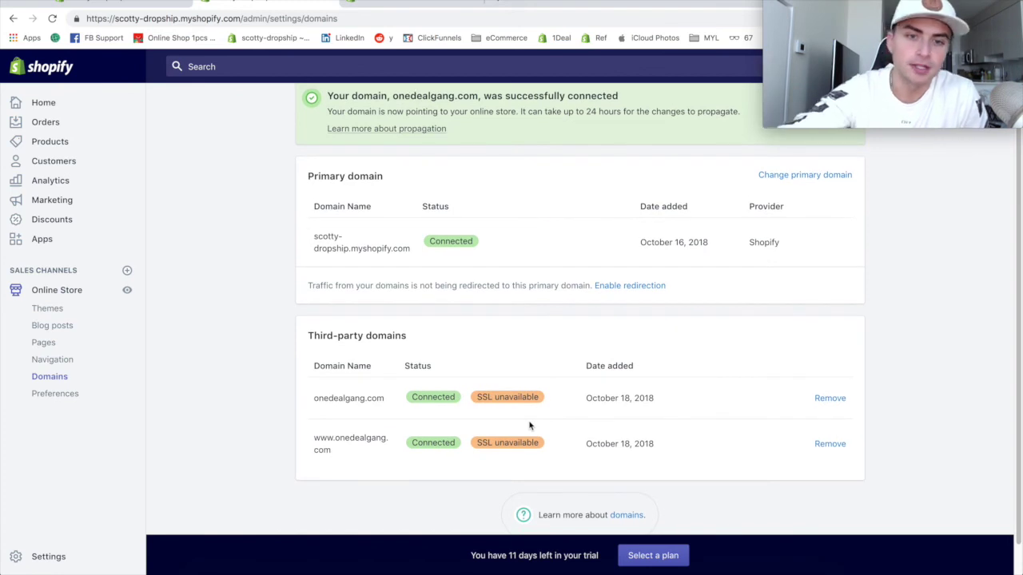
scroll(626, 437, "up", 3)
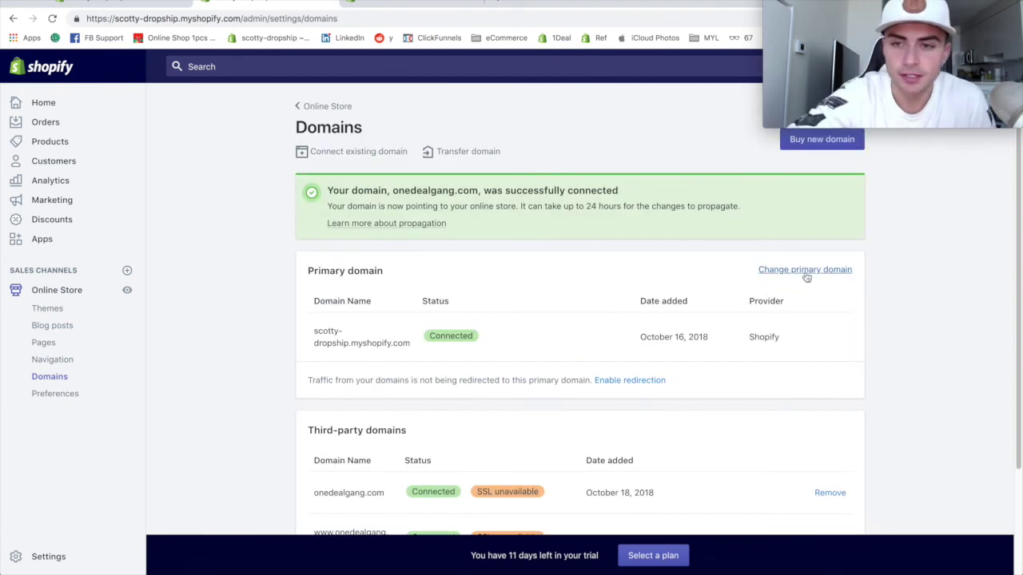
left_click(804, 270)
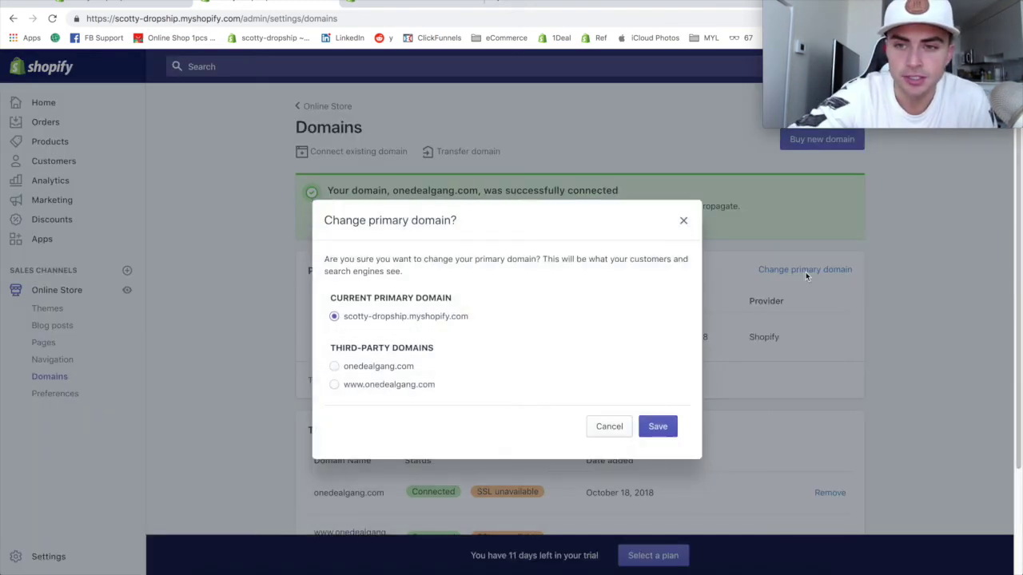
left_click(397, 390)
left_click(657, 430)
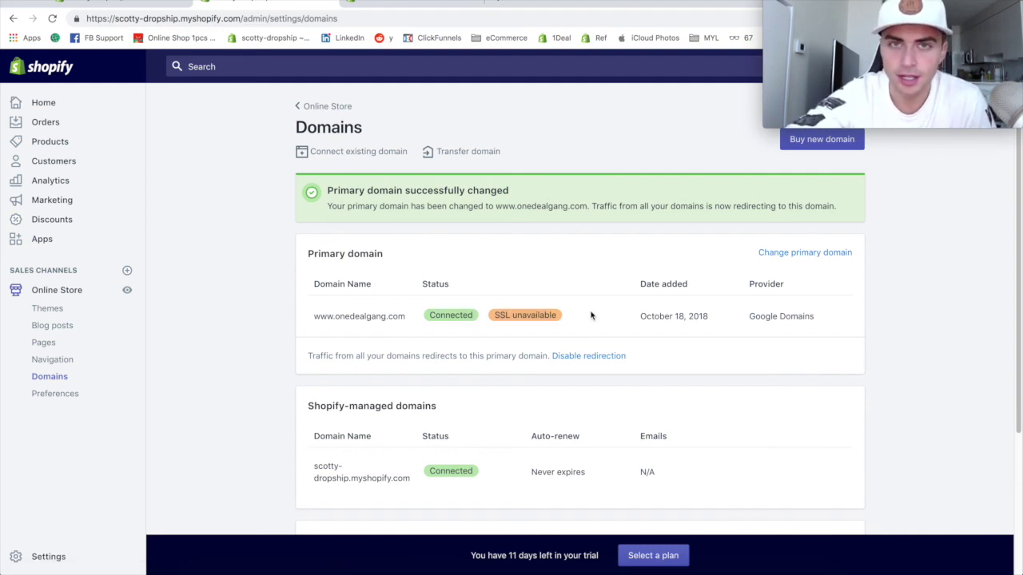
left_click_drag(409, 317, 314, 316)
right_click(337, 320)
left_click(353, 342)
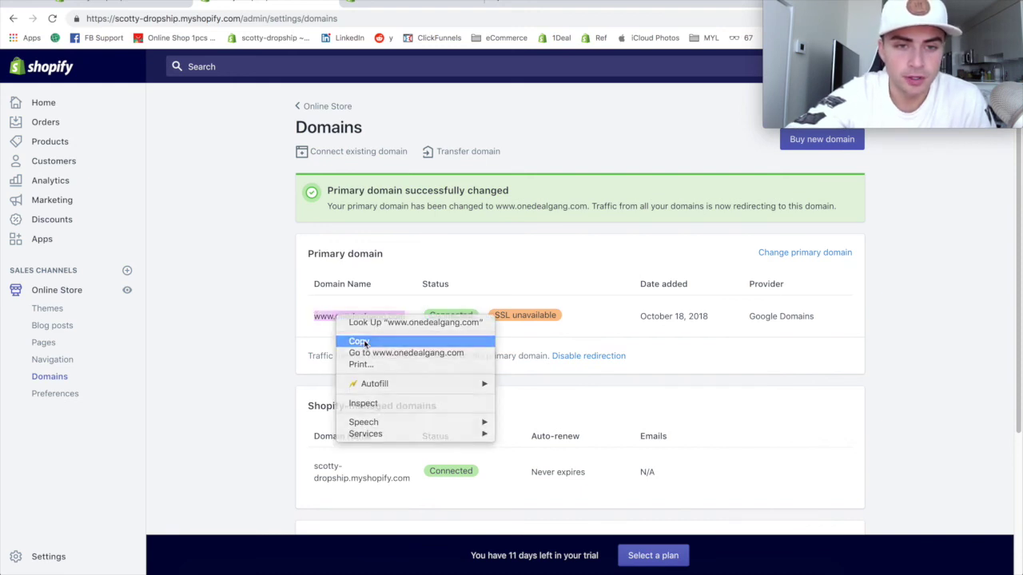
left_click(503, 3)
key("ctrl+v")
key("Return")
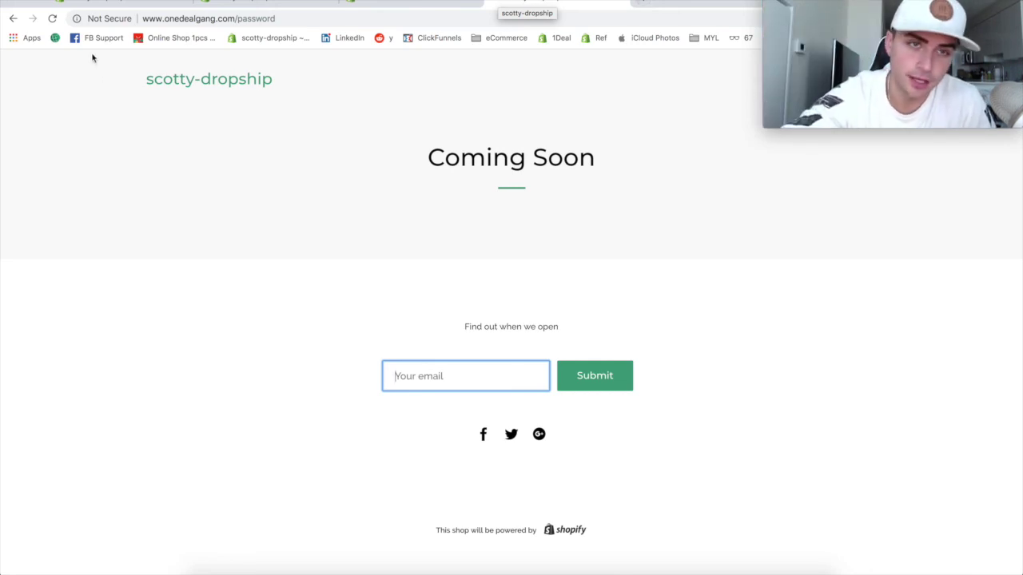
left_click_drag(236, 18, 287, 19)
left_click(332, 117)
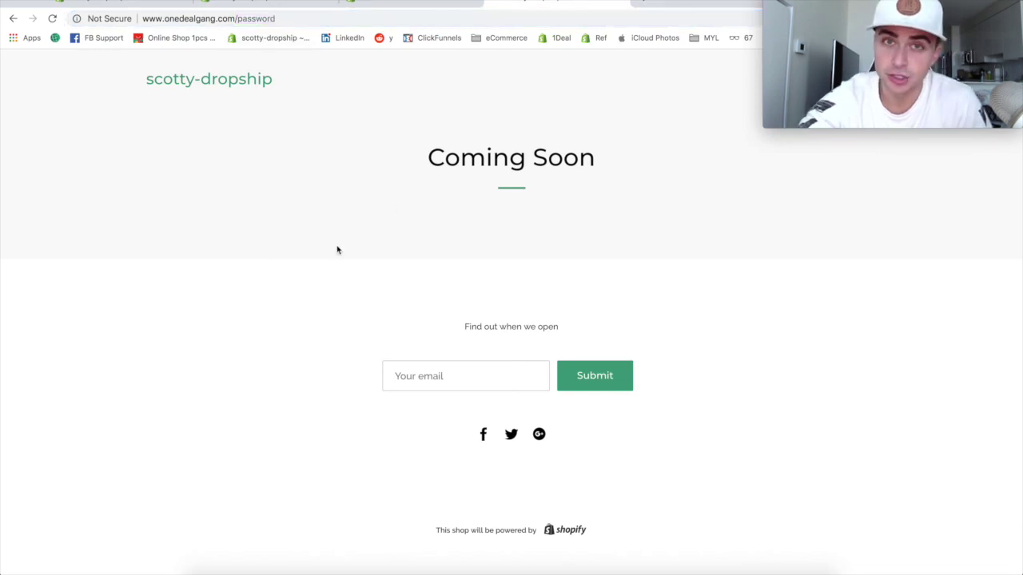